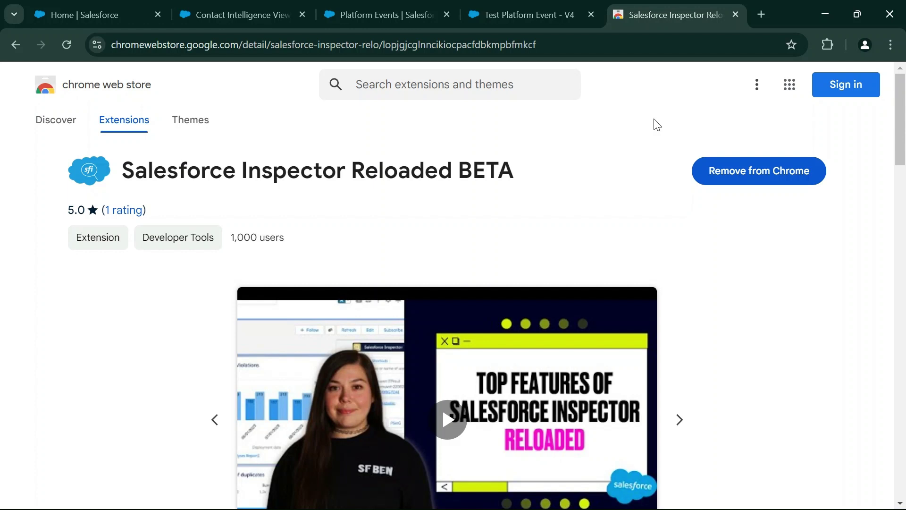
Step: Review the Testing Platform Event definition, then inspect the Test Platform Event - V4 flow's Start element
{"action": "left_click", "coordinate": [529, 14]}
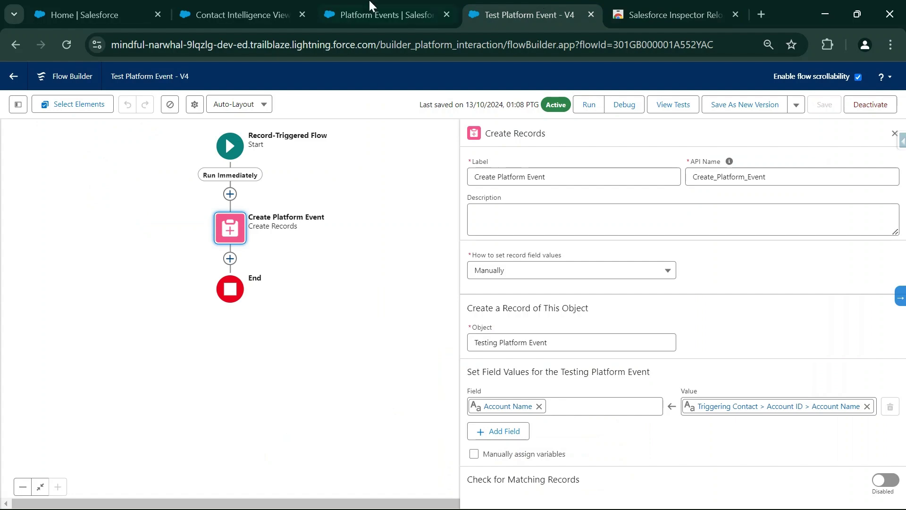
{"action": "left_click", "coordinate": [375, 14]}
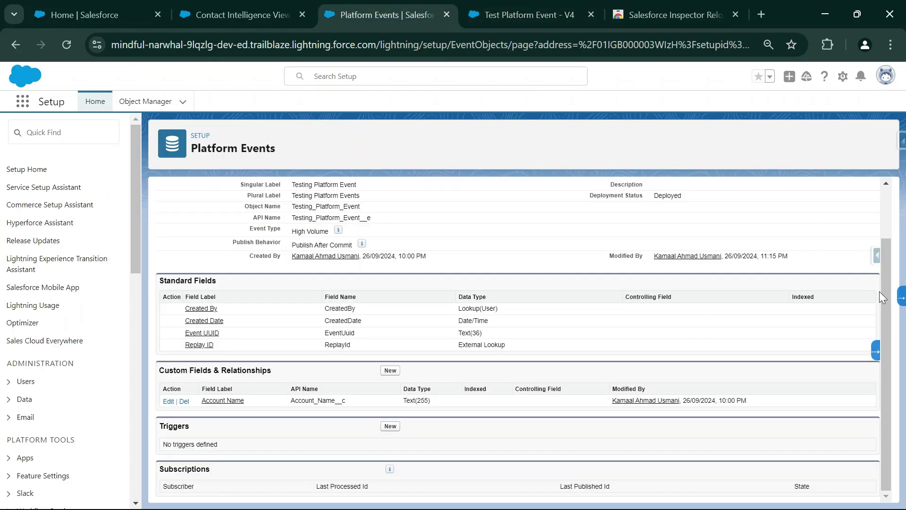
{"action": "mouse_move", "coordinate": [888, 304]}
{"action": "left_mouse_down"}
{"action": "mouse_move", "coordinate": [893, 248]}
{"action": "mouse_move", "coordinate": [888, 313]}
{"action": "left_mouse_up"}
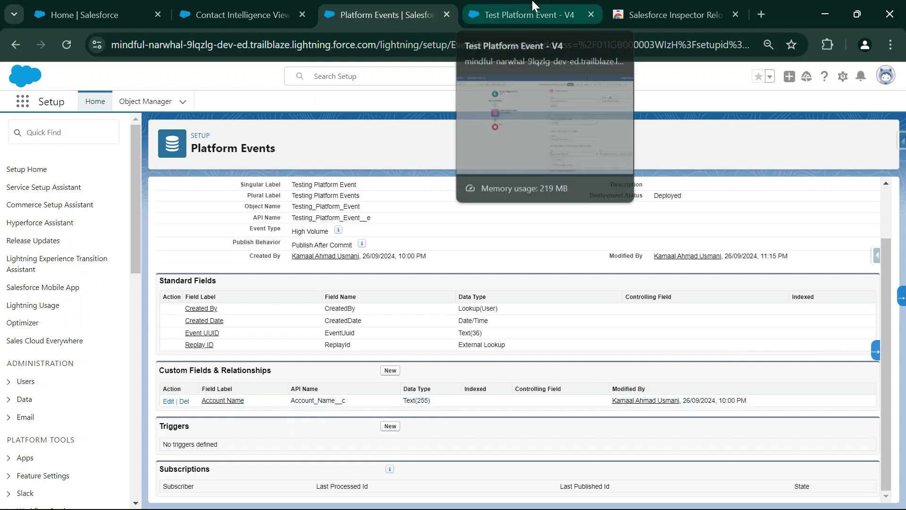
{"action": "left_click", "coordinate": [530, 14]}
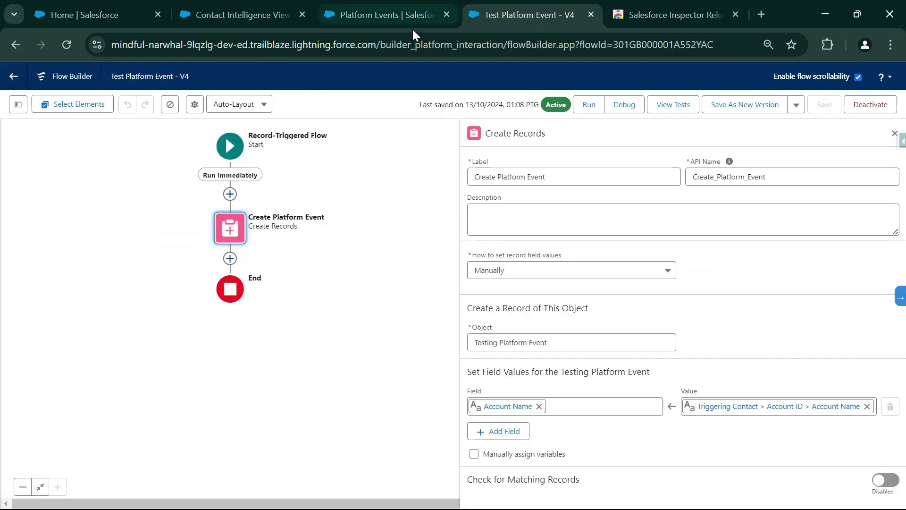
{"action": "left_click", "coordinate": [230, 146]}
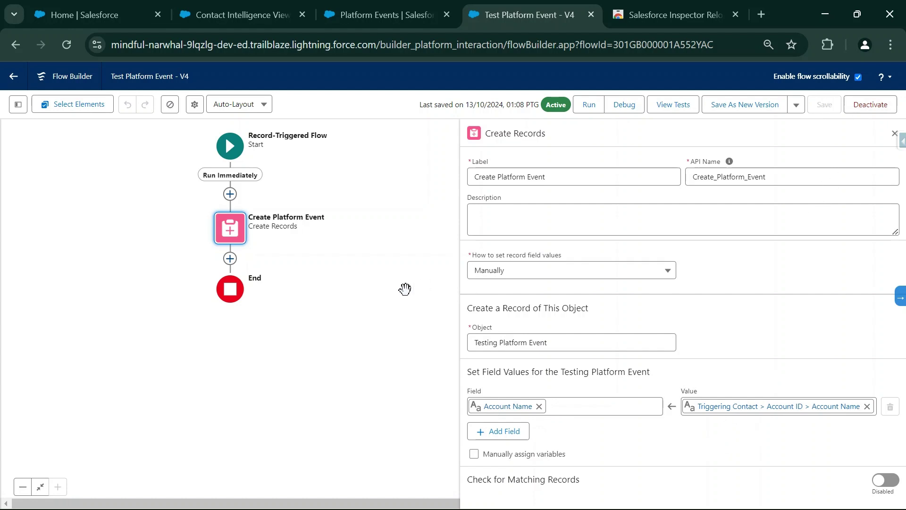
Step: From the Contacts list, launch Event Monitor from the Salesforce Inspector Reloaded panel
{"action": "left_click", "coordinate": [241, 14]}
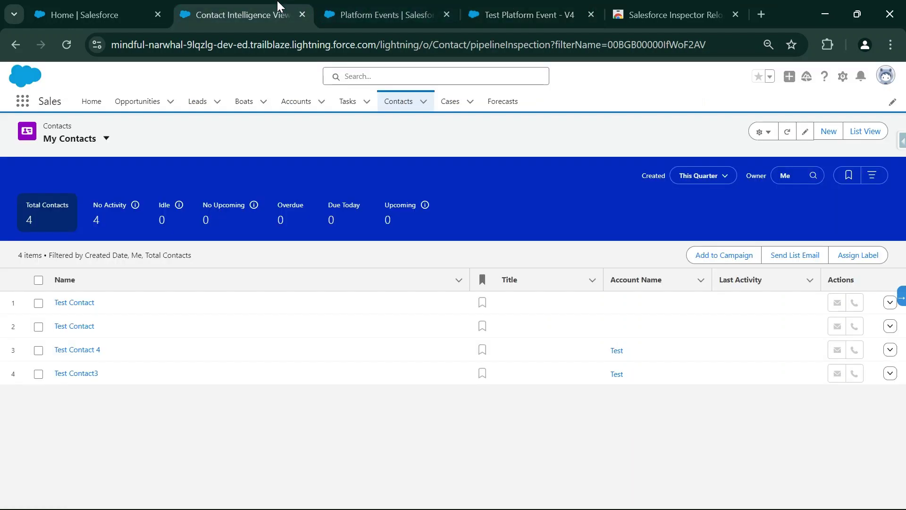
{"action": "left_click", "coordinate": [901, 142]}
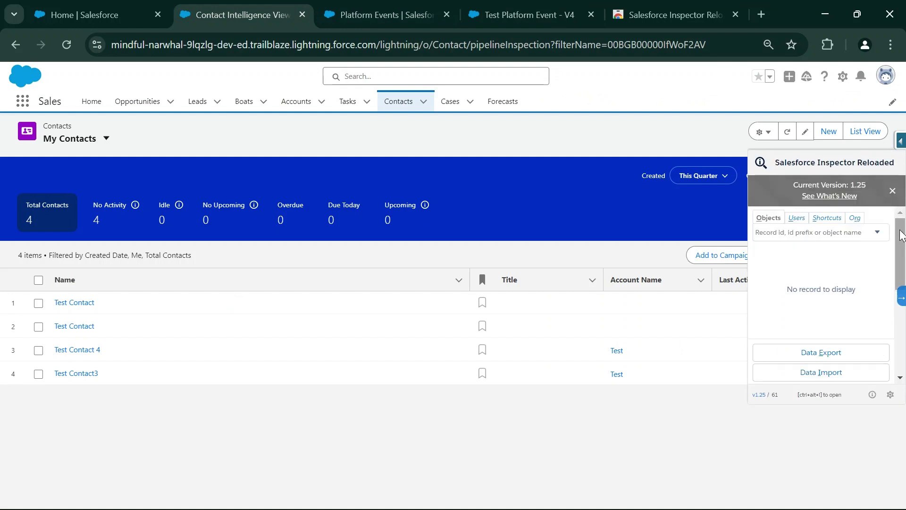
{"action": "left_click_drag", "start_coordinate": [900, 233], "coordinate": [901, 316]}
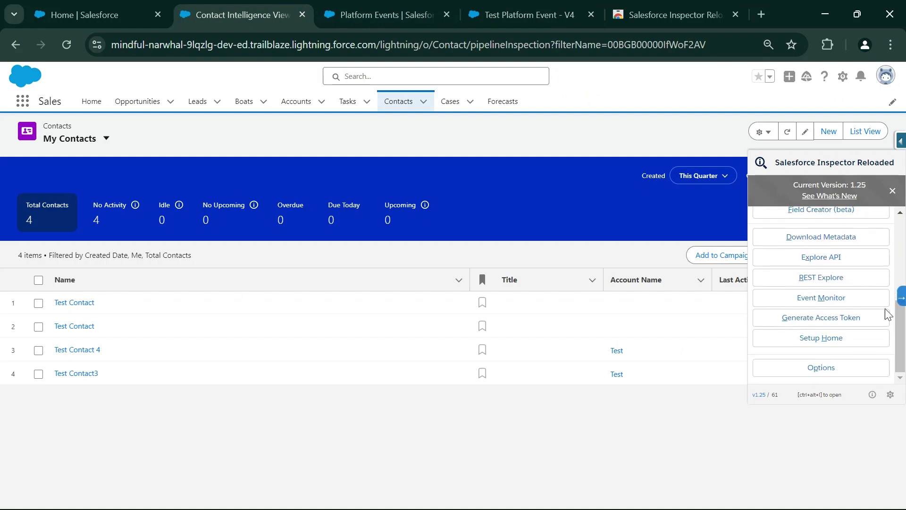
{"action": "left_click", "coordinate": [817, 298]}
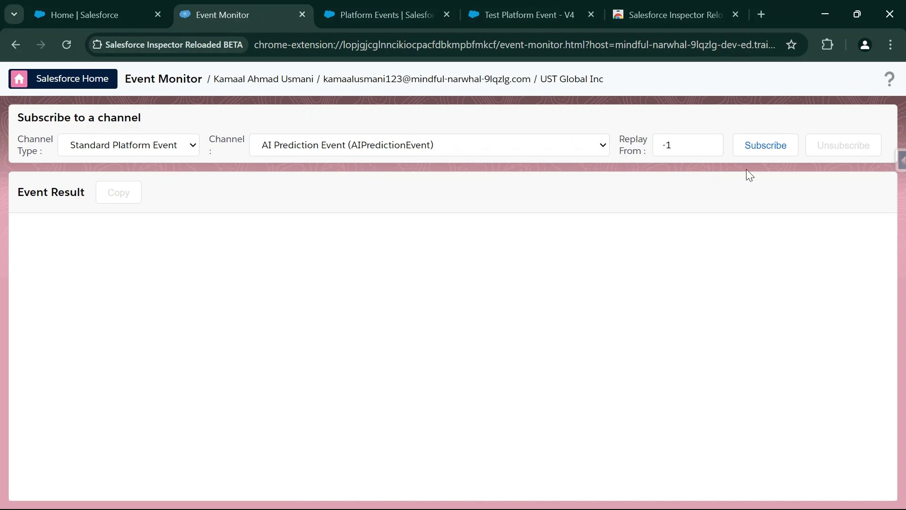
Step: Subscribe to the Testing Platform Event channel with channel type Custom Platform Event
{"action": "left_click", "coordinate": [192, 146]}
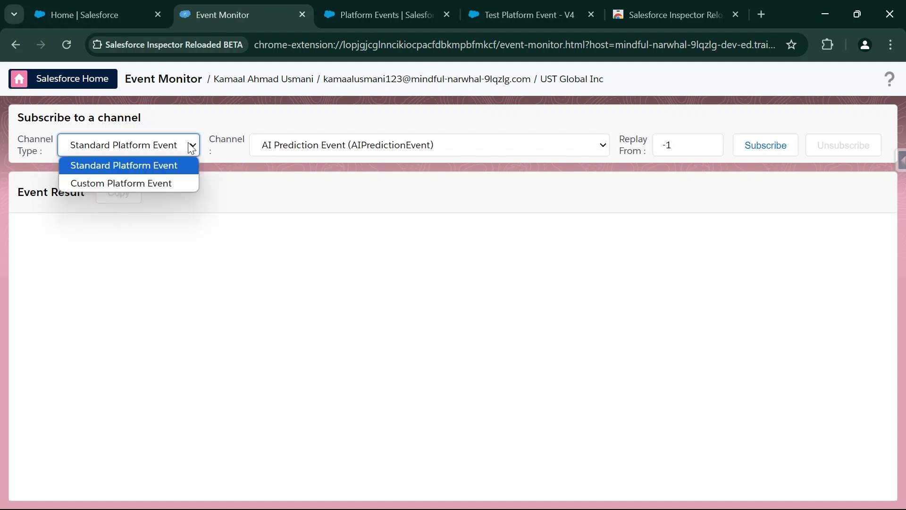
{"action": "left_click", "coordinate": [155, 184]}
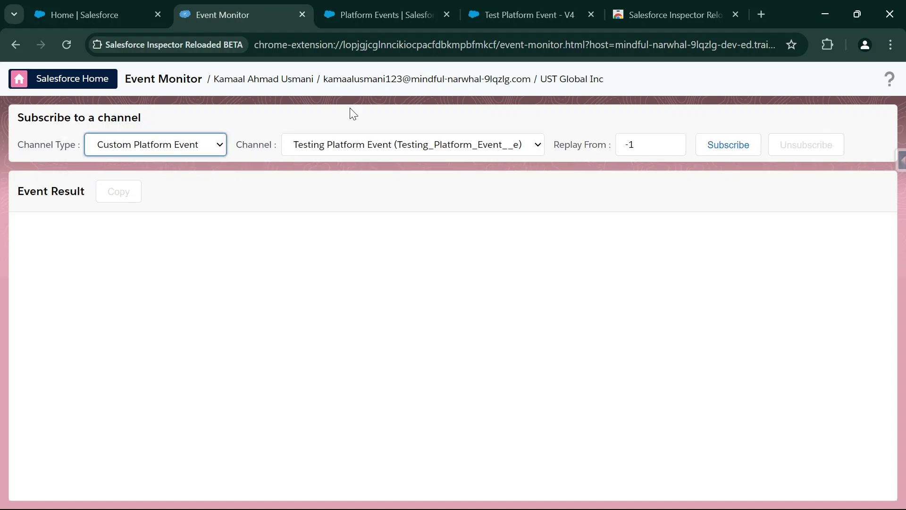
{"action": "left_click", "coordinate": [369, 119]}
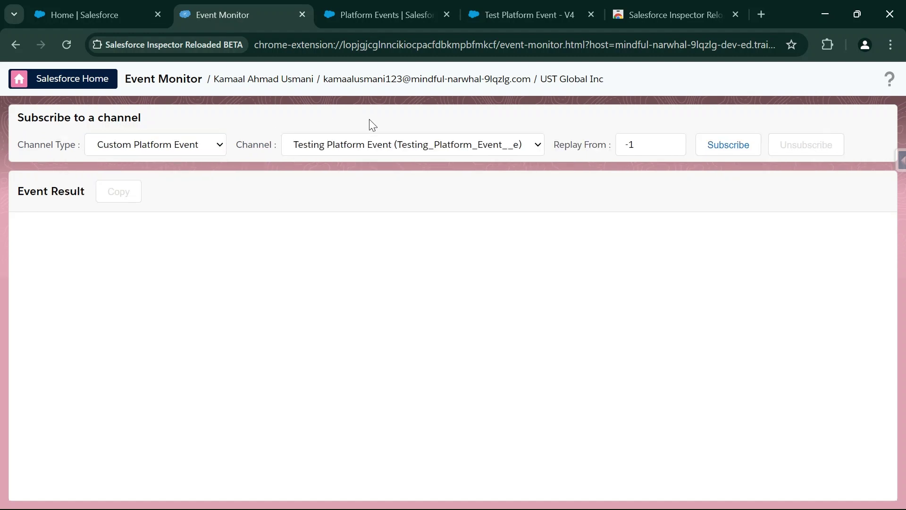
{"action": "left_click", "coordinate": [536, 147]}
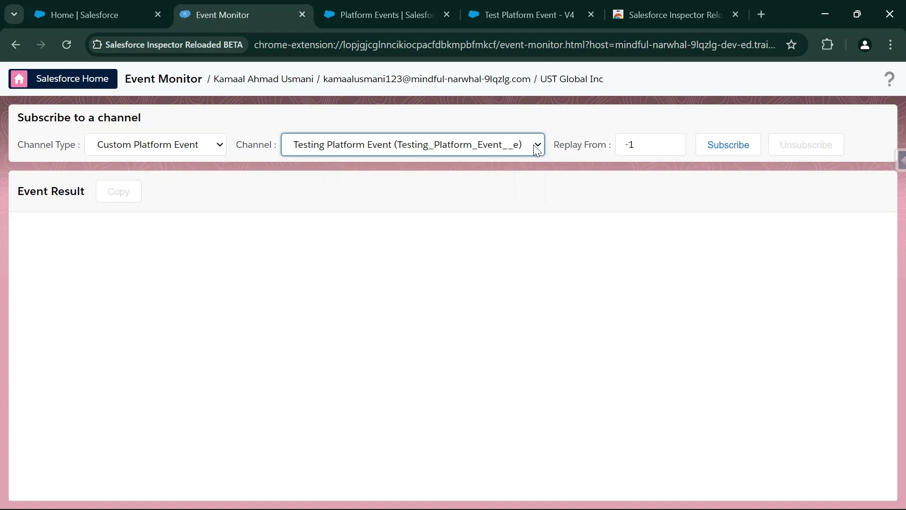
{"action": "left_click", "coordinate": [728, 144]}
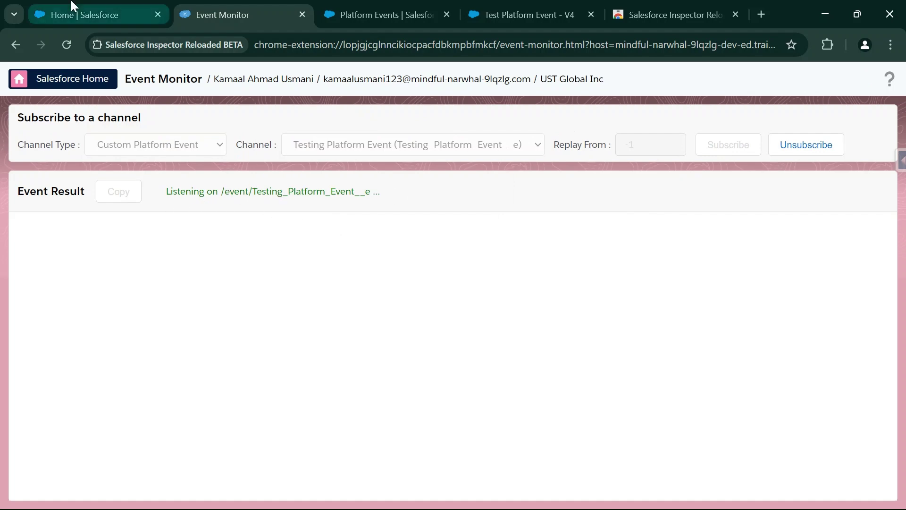
Step: Open Contacts through the App Launcher and start a new contact
{"action": "left_click", "coordinate": [71, 14]}
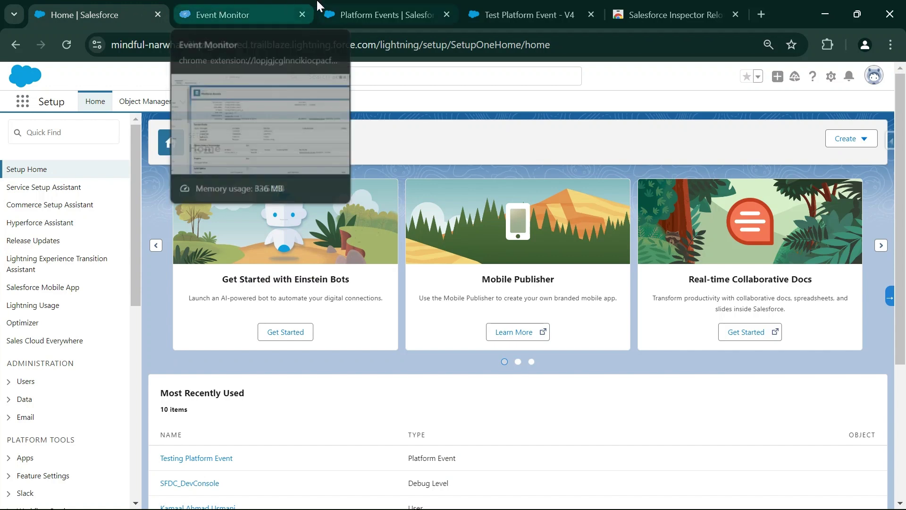
{"action": "left_click", "coordinate": [23, 101]}
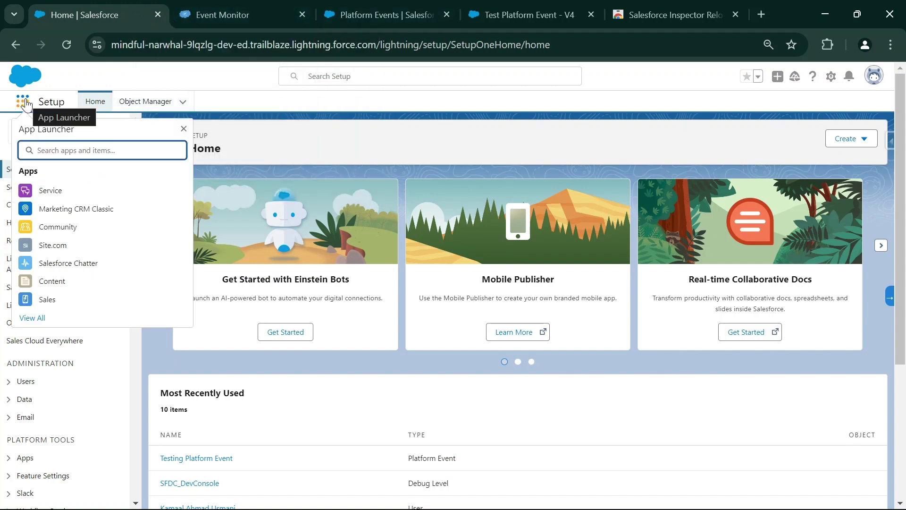
{"action": "type", "text": "Contact"}
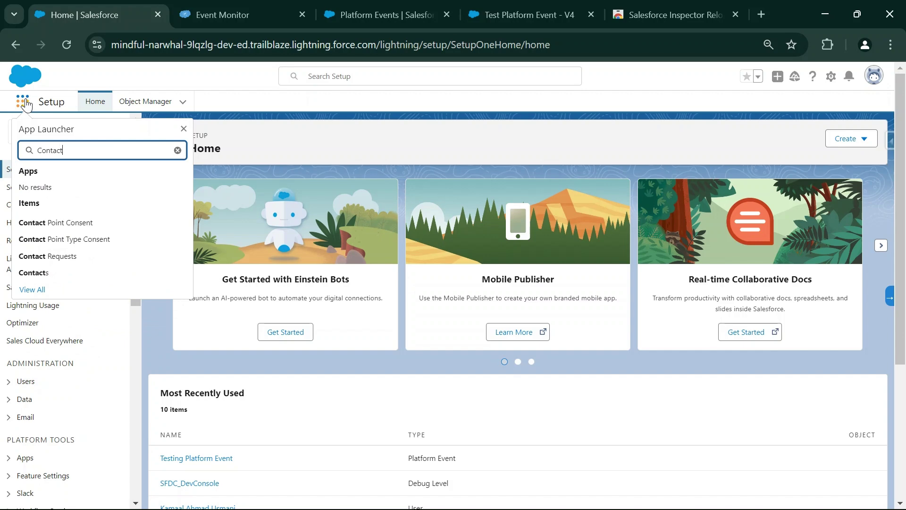
{"action": "left_click", "coordinate": [33, 273]}
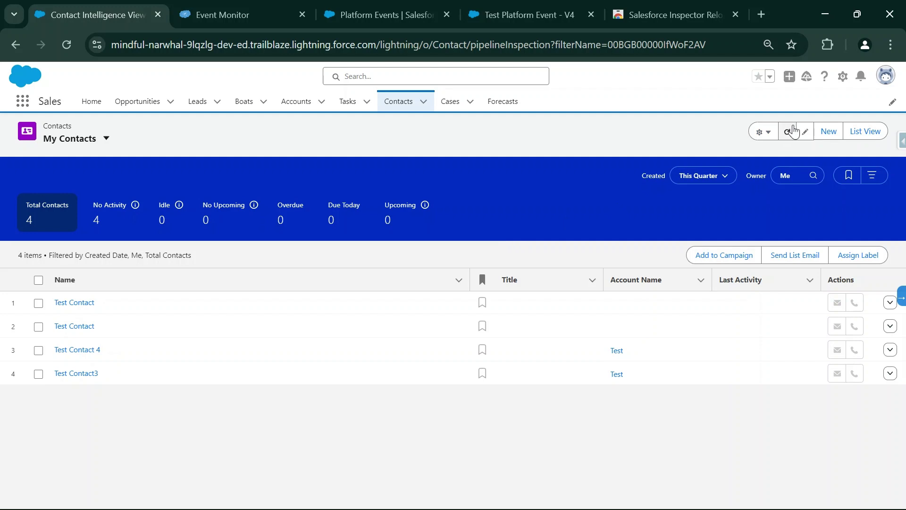
{"action": "left_click", "coordinate": [828, 130]}
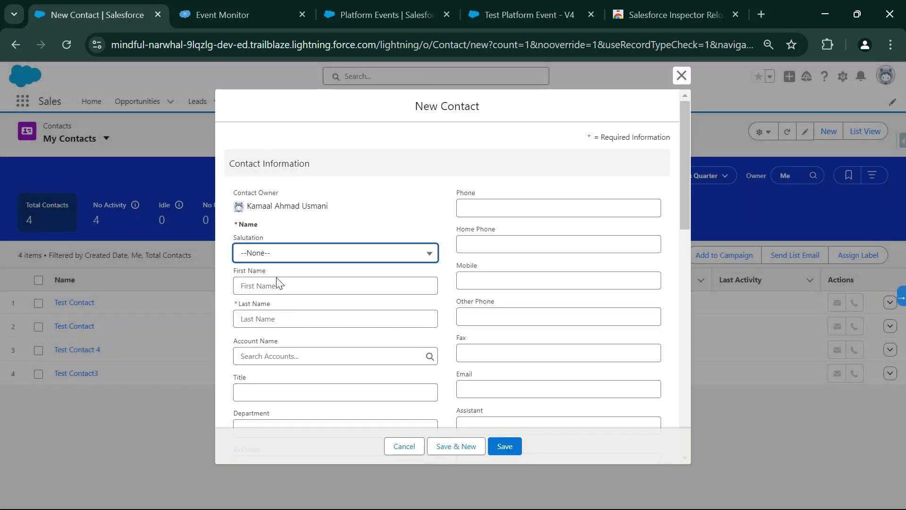
Step: Save the contact as Mr. Test Contact 5, linked to account Test
{"action": "left_click", "coordinate": [276, 256]}
{"action": "left_click", "coordinate": [278, 296]}
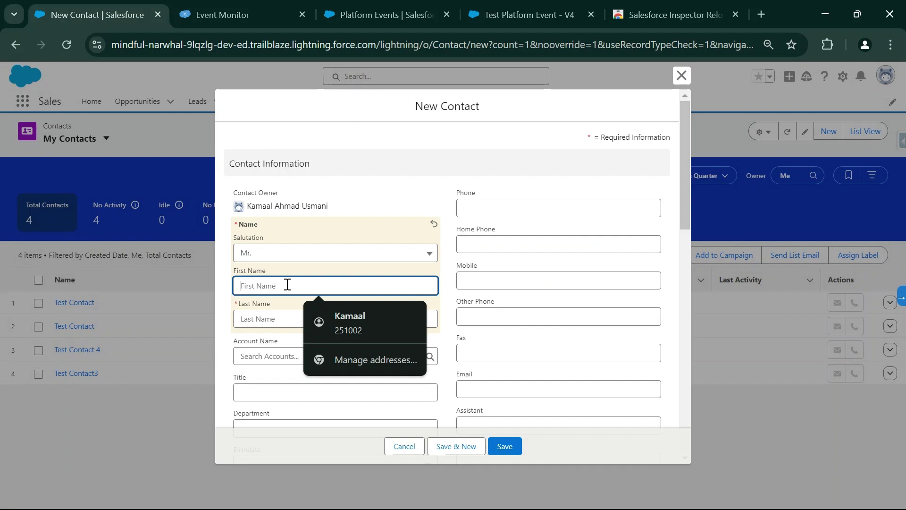
{"action": "type", "text": "Test"}
{"action": "left_click", "coordinate": [287, 317]}
{"action": "type", "text": "Co"}
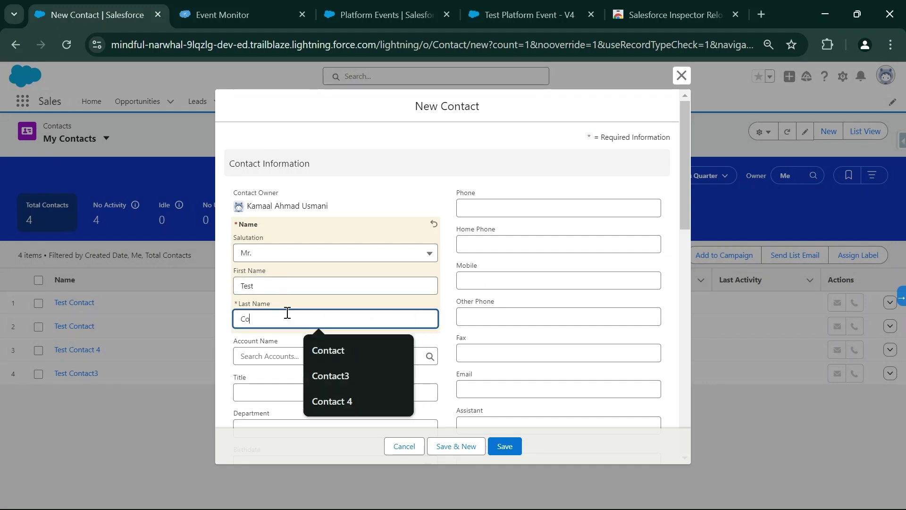
{"action": "type", "text": "ntact 5"}
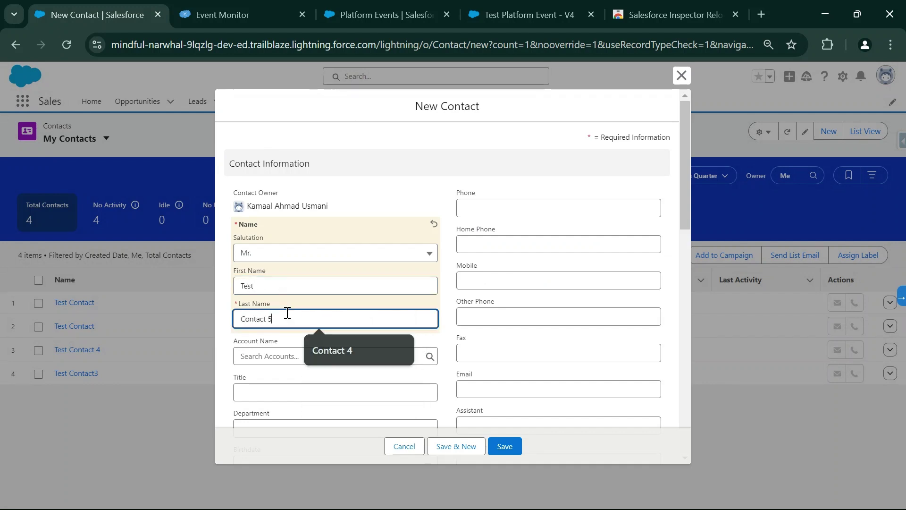
{"action": "left_click", "coordinate": [297, 355]}
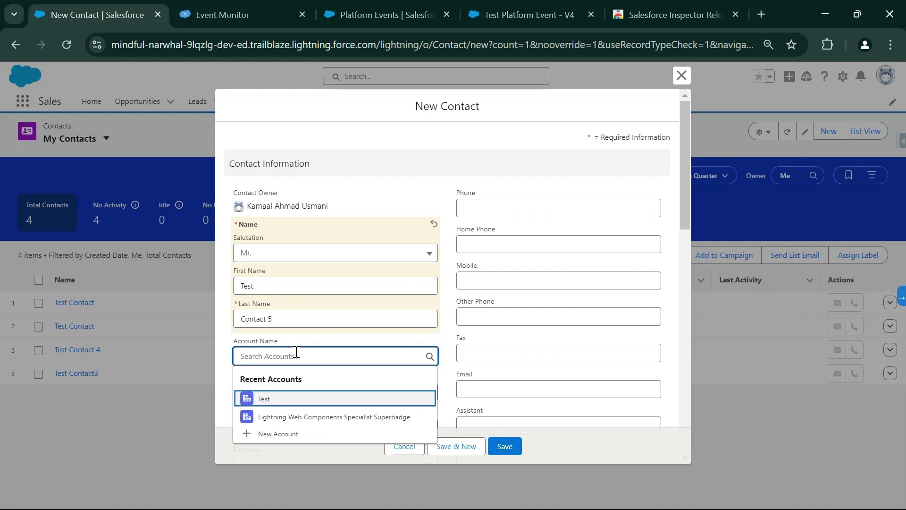
{"action": "left_click", "coordinate": [294, 399]}
{"action": "left_click", "coordinate": [503, 447]}
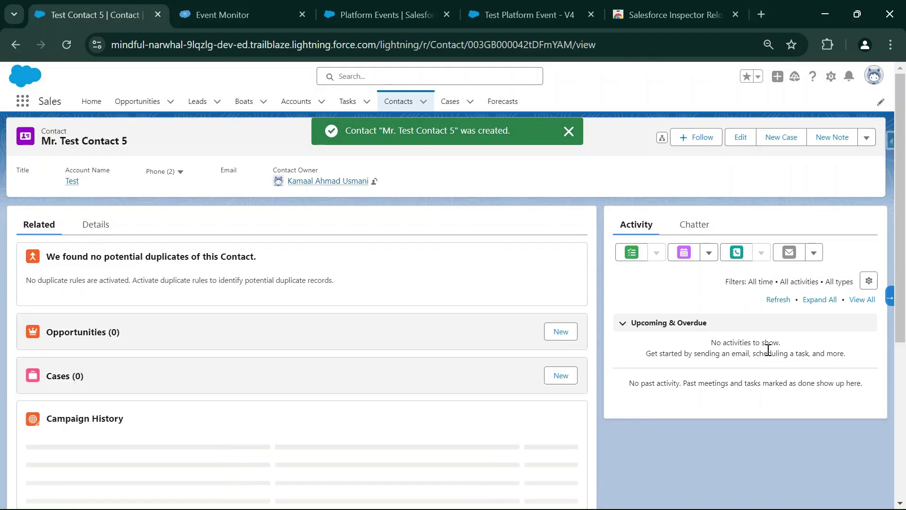
{"action": "left_click", "coordinate": [237, 6]}
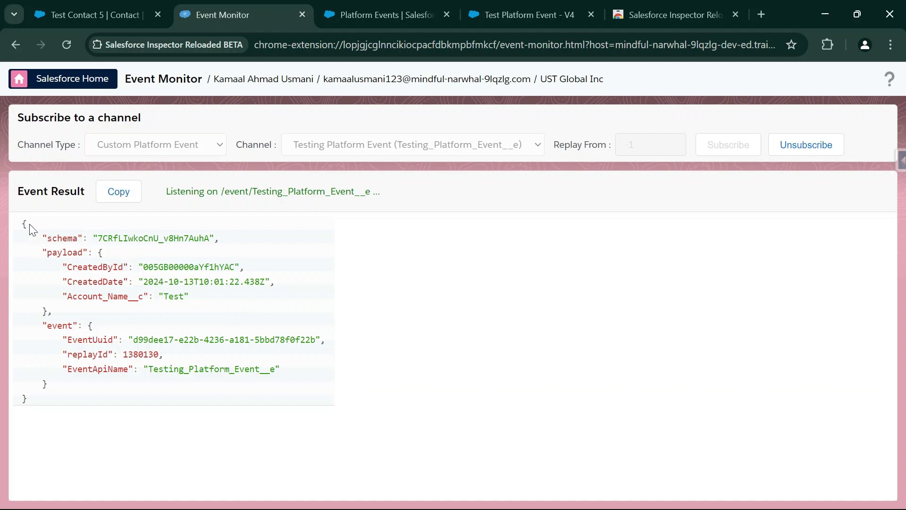
{"action": "left_click_drag", "start_coordinate": [23, 223], "coordinate": [37, 399]}
{"action": "left_click", "coordinate": [439, 287]}
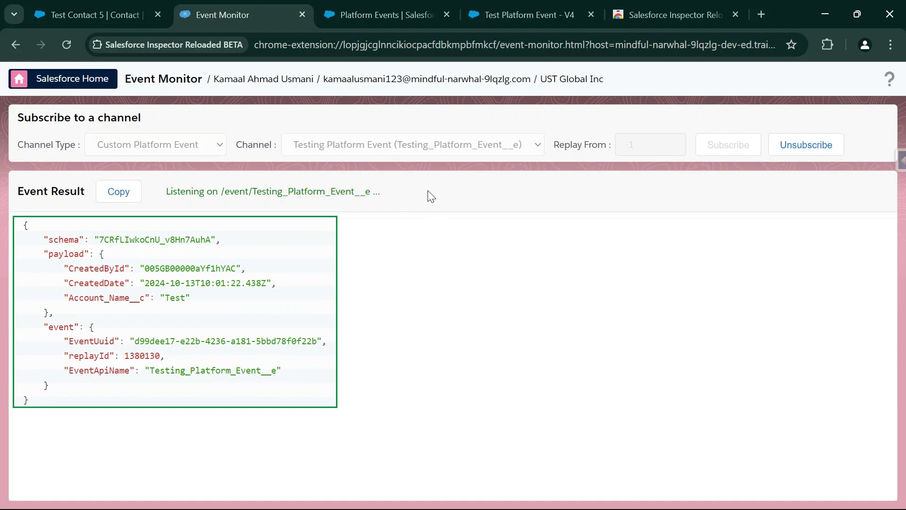
{"action": "left_click", "coordinate": [647, 19]}
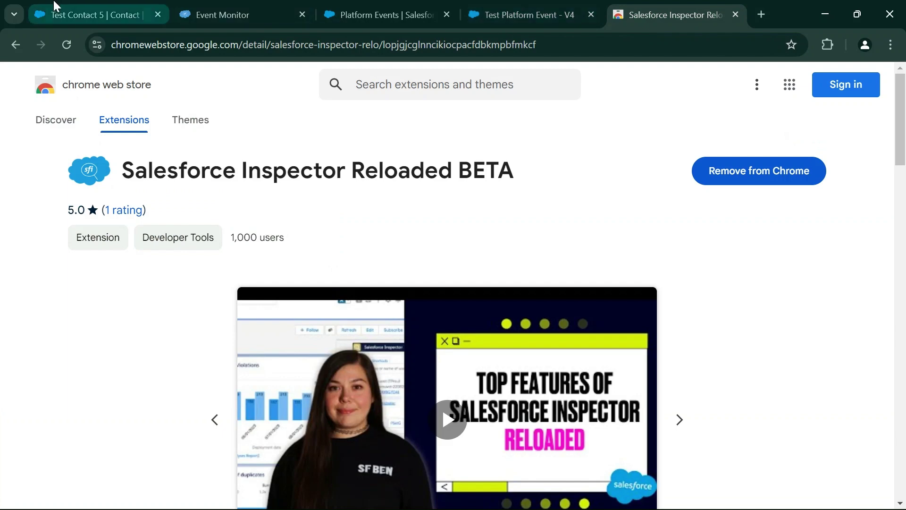
{"action": "left_click", "coordinate": [85, 14]}
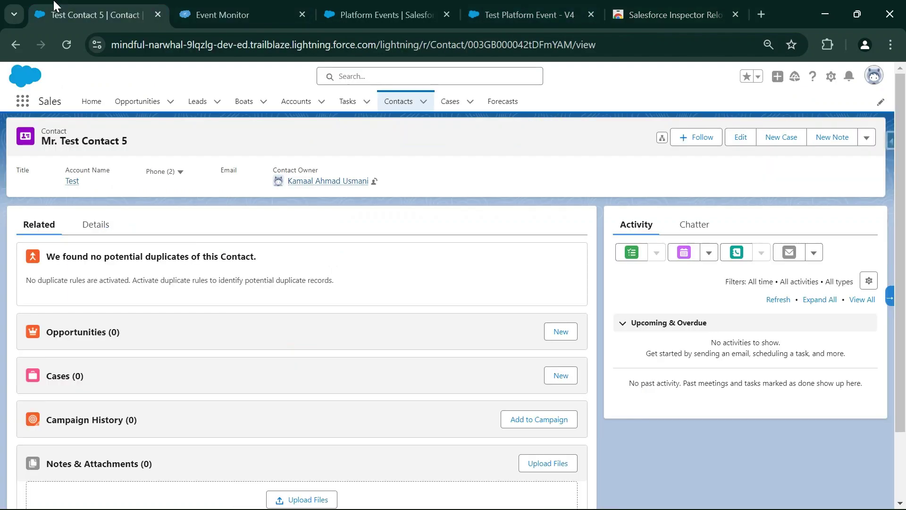